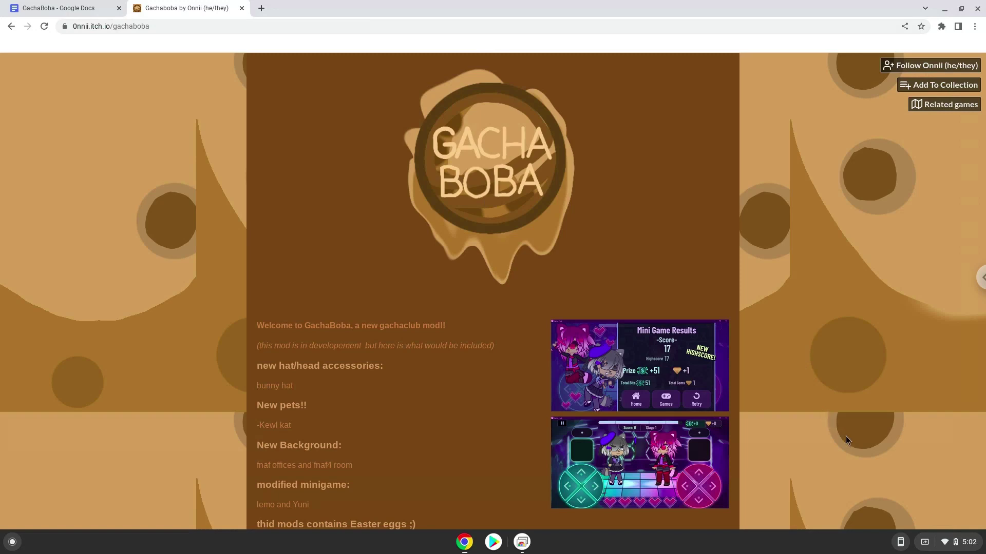
Open the Developers section of the advanced ChromeOS system settings
click(958, 542)
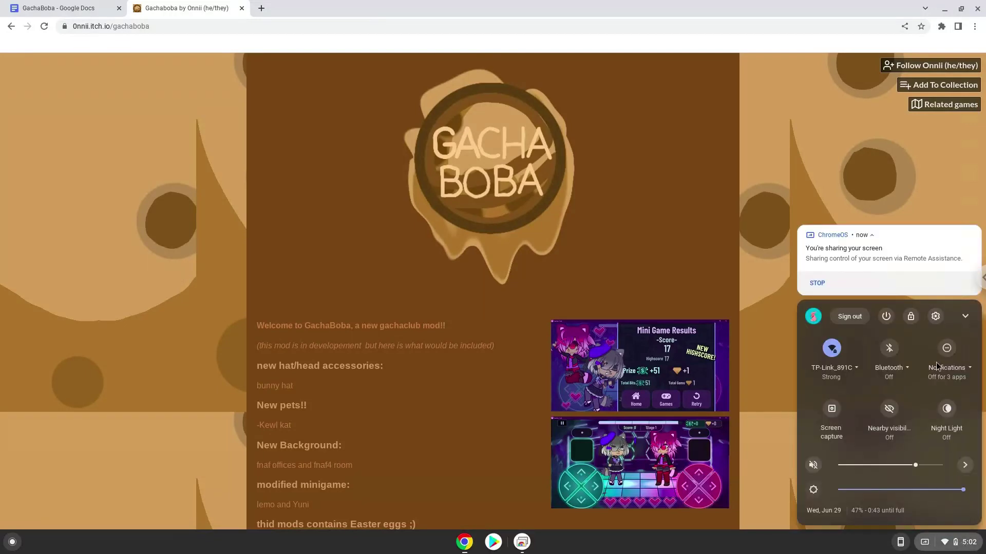
click(934, 316)
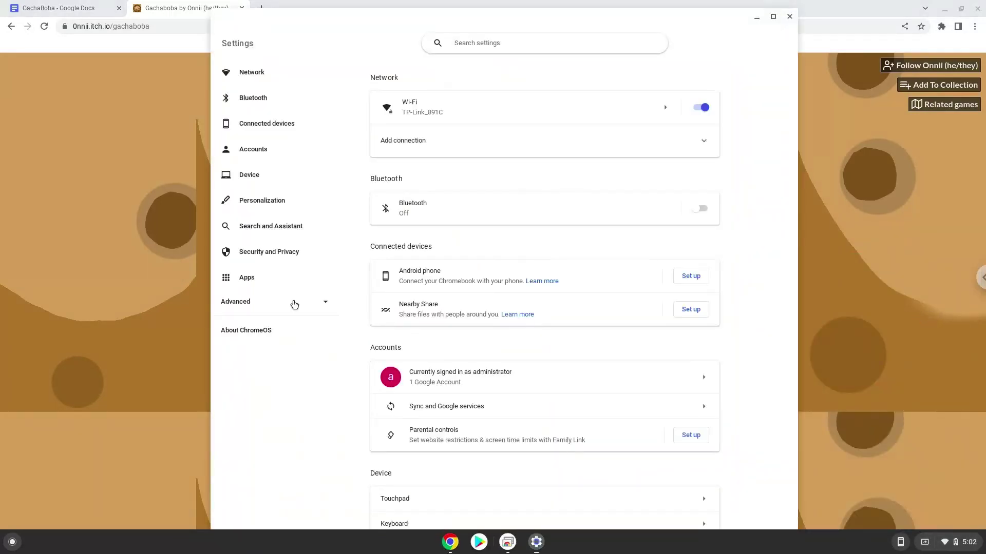
click(294, 304)
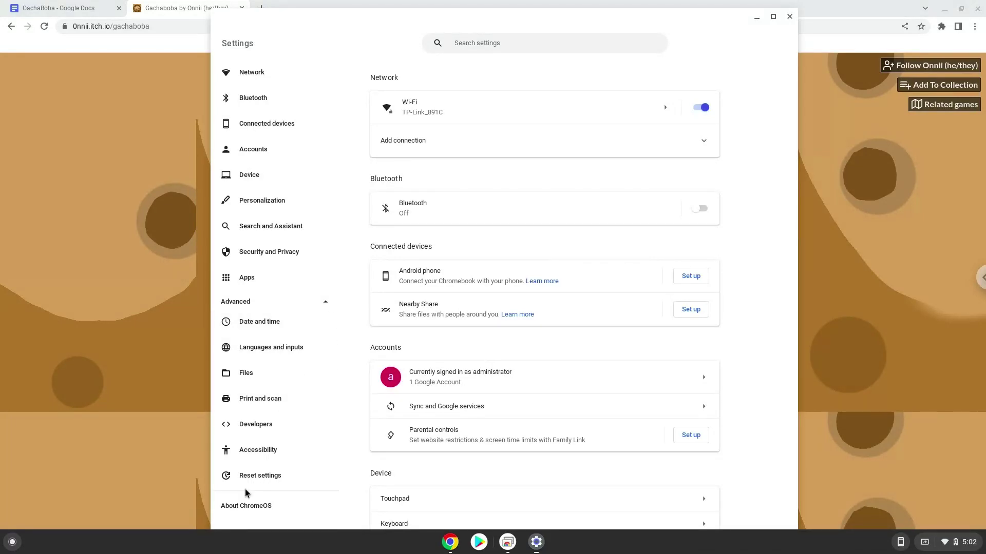
click(261, 429)
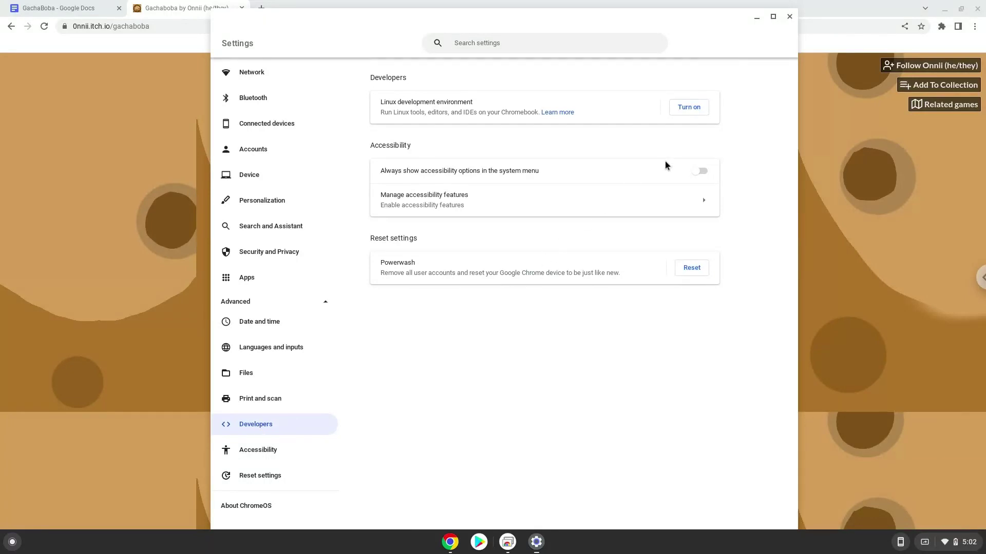
Install the Linux development environment with the recommended 10.0 GB disk size and close the terminal and settings windows
click(695, 110)
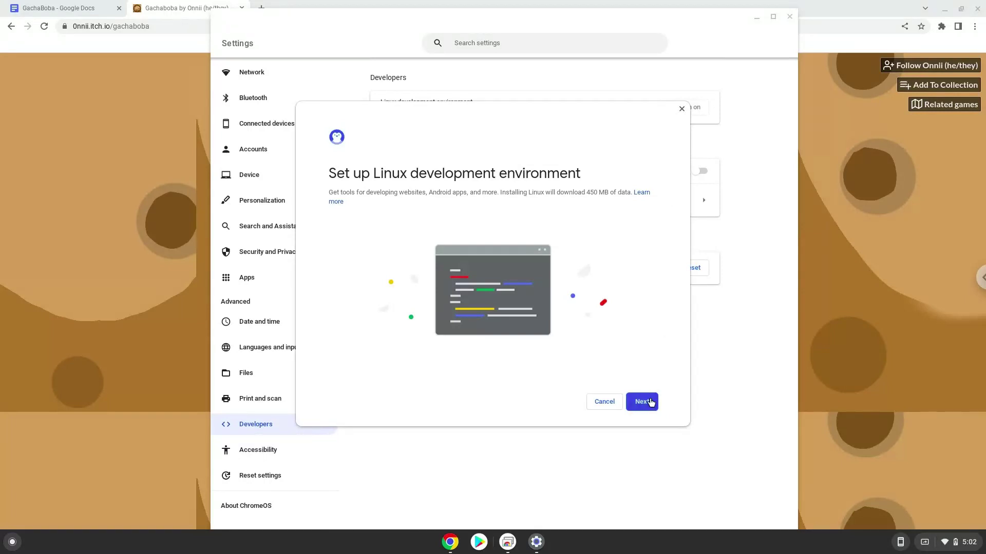
click(651, 402)
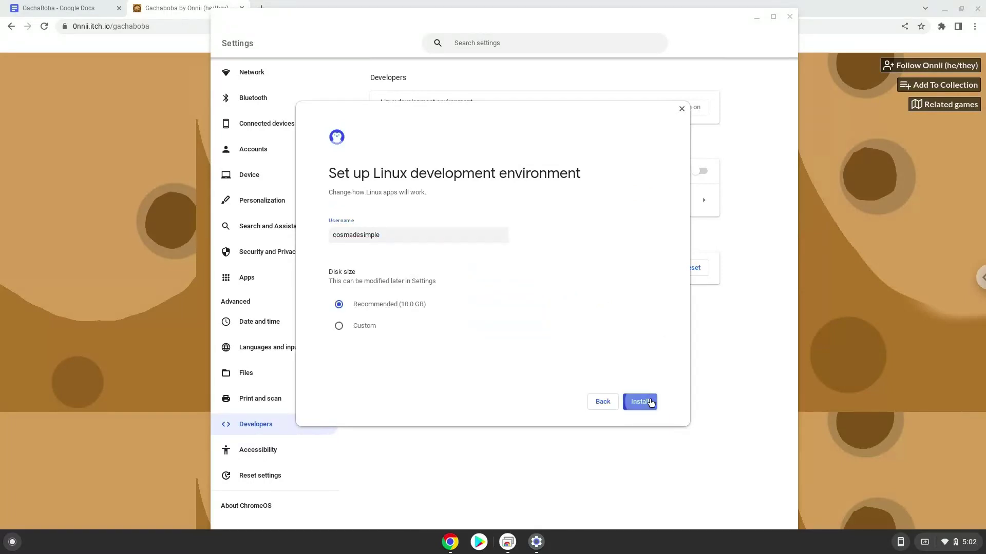
click(651, 402)
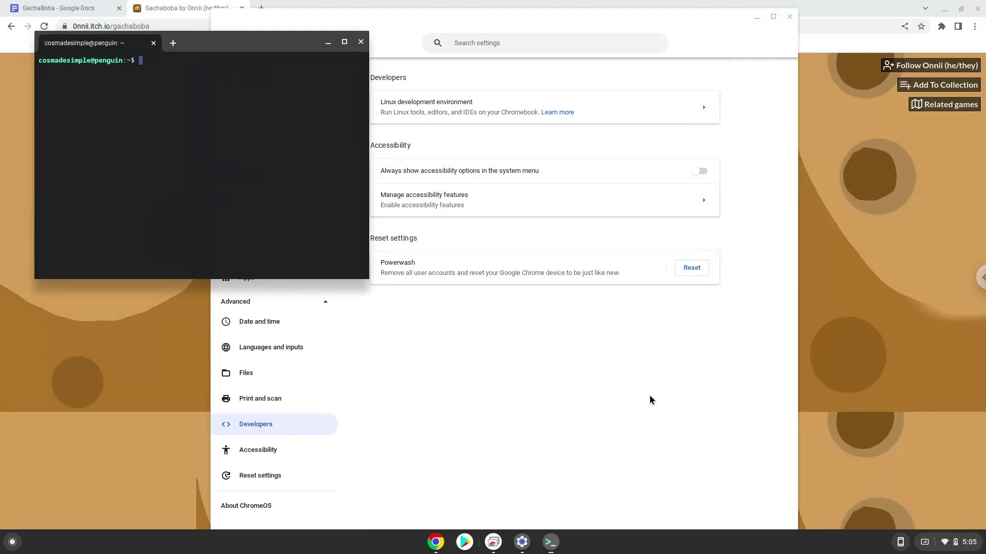
click(360, 42)
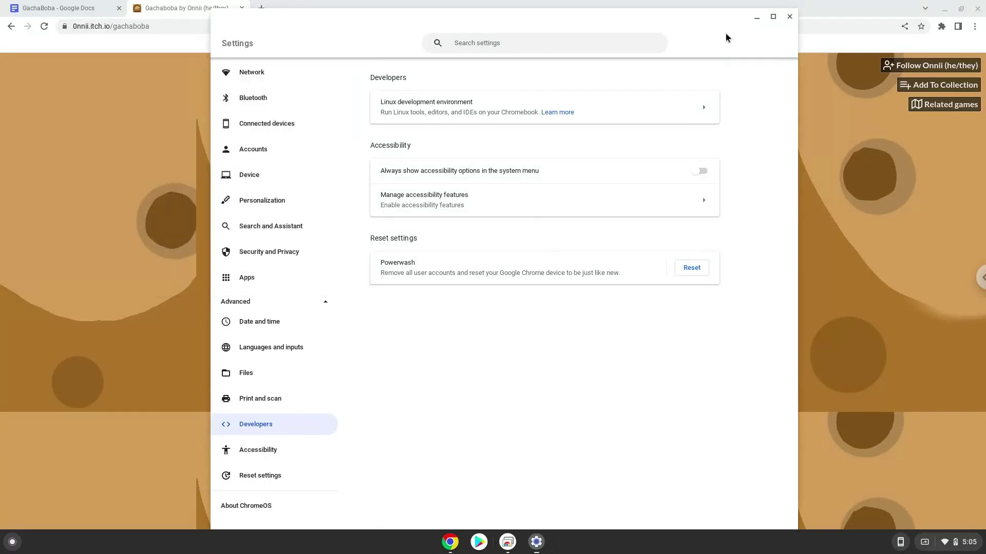
click(789, 18)
Download gachaboba.zip from the Gachaboba page on itch.io
scroll(814, 305, down, 5)
scroll(814, 305, down, 2)
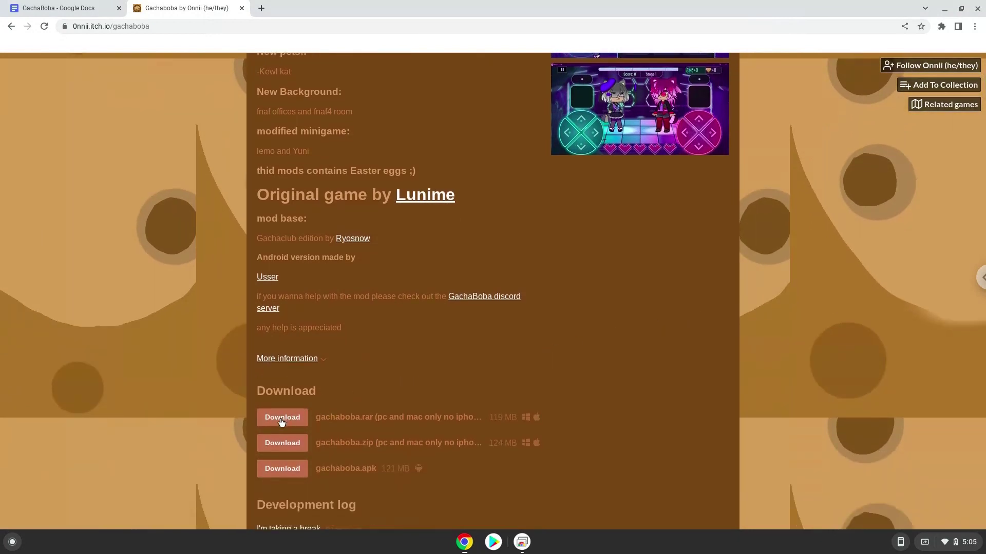
click(262, 449)
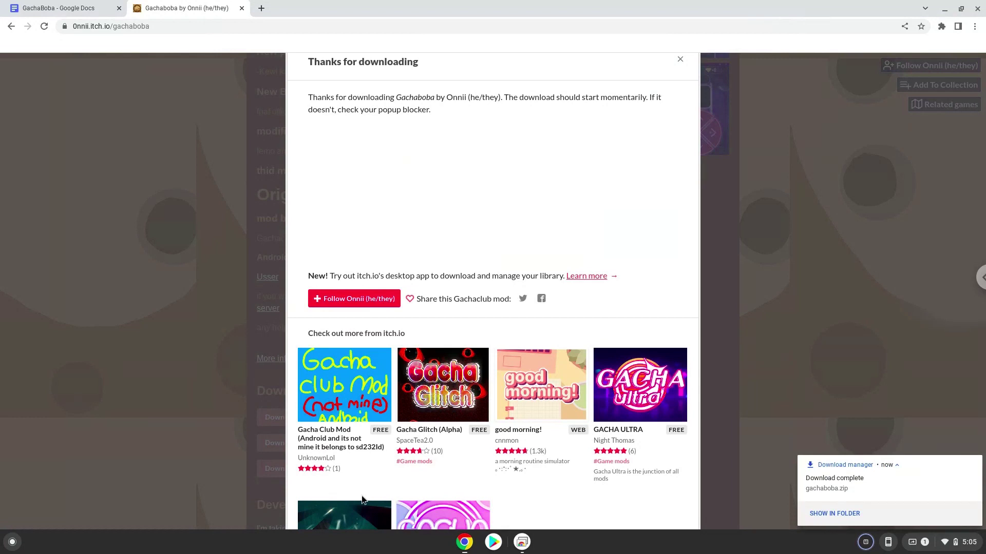
Move gachaboba.zip from the Downloads folder to Linux files and close the file manager
click(809, 515)
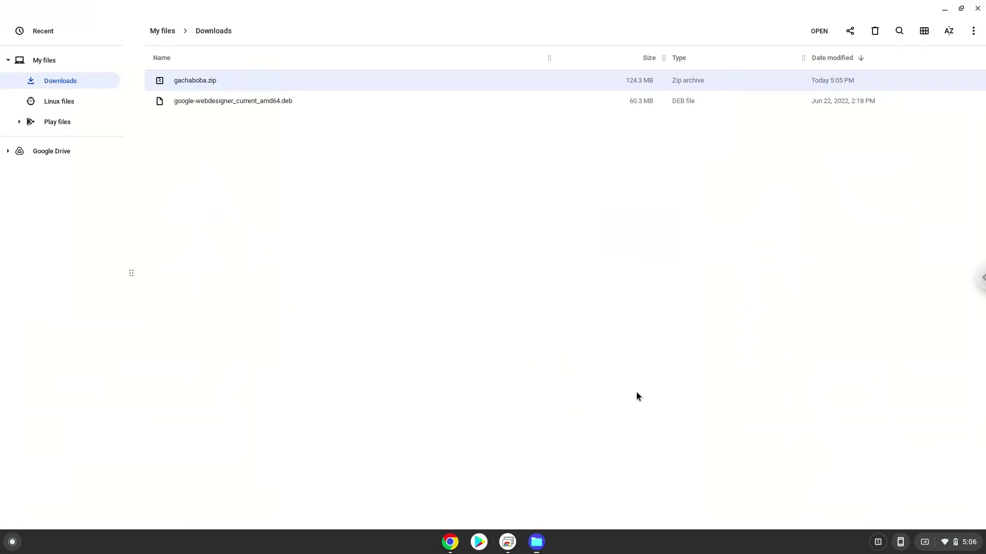
right_click(183, 84)
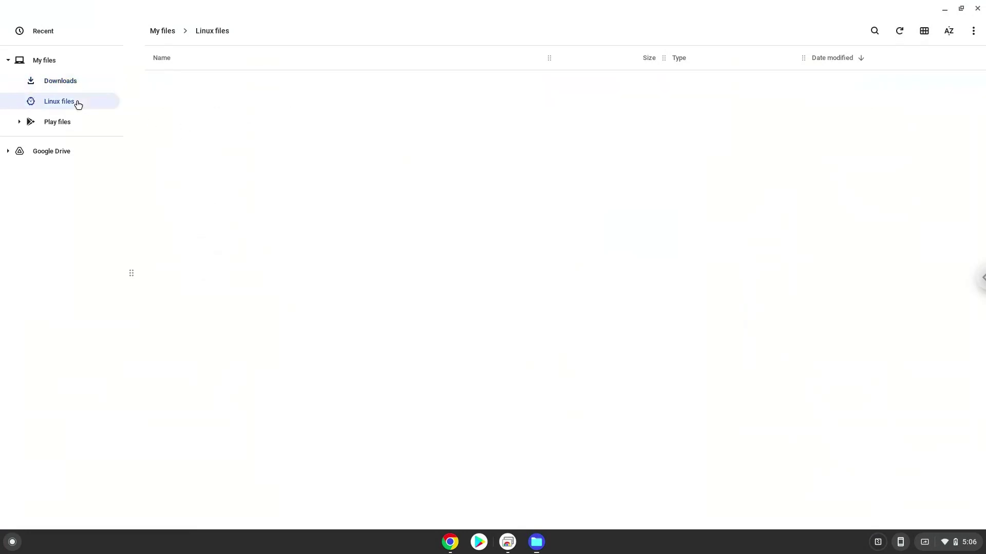
right_click(212, 162)
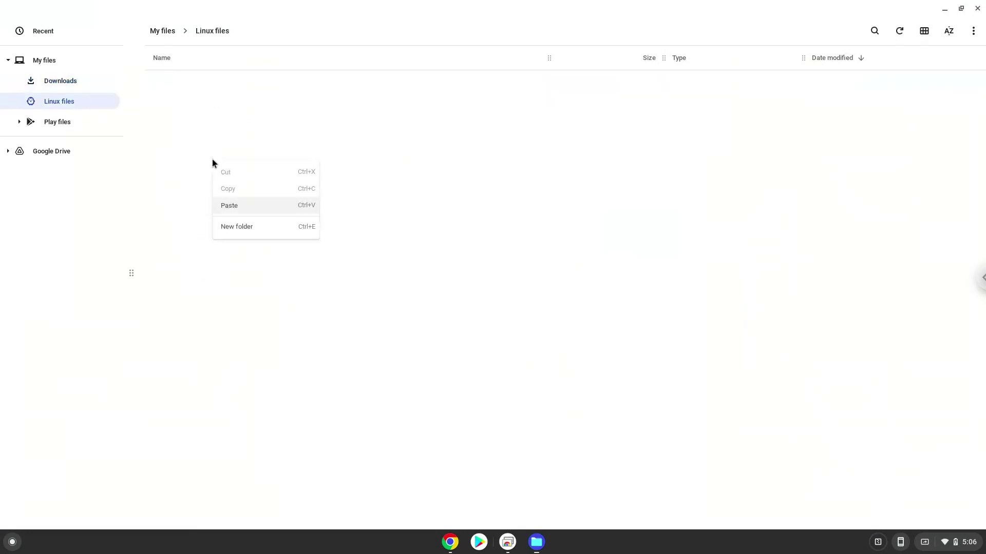
click(220, 207)
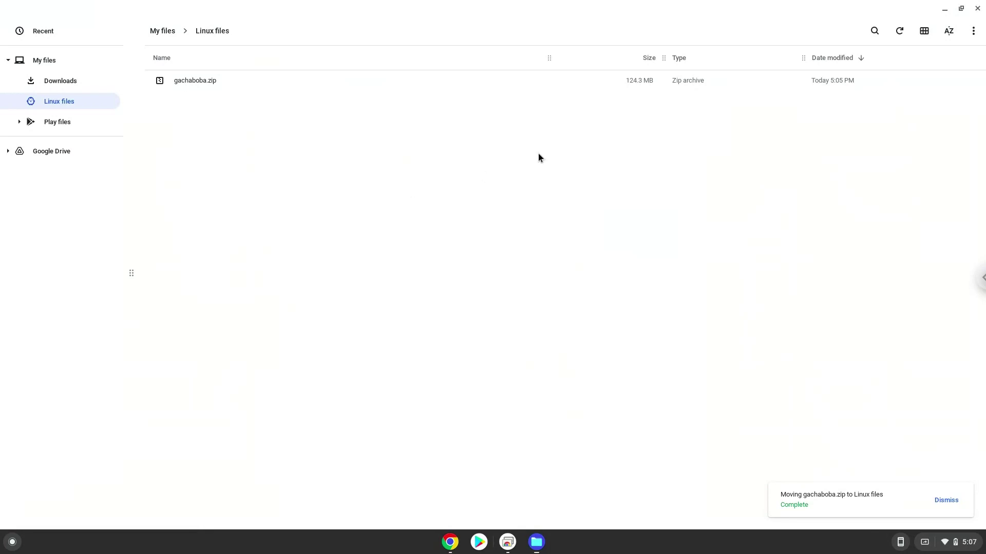
click(974, 9)
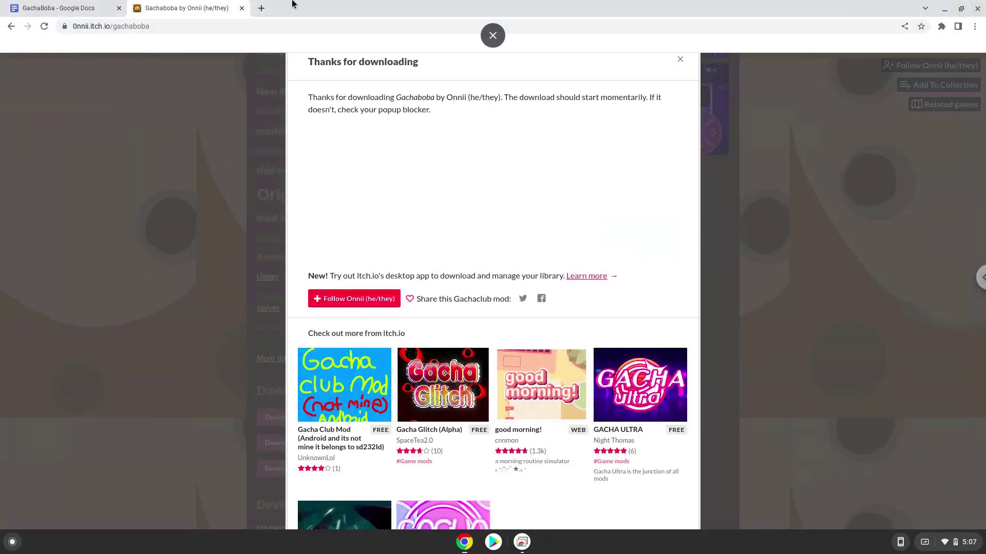
Copy "sudo dpkg --add-architecture i386" from the GachaBoba document and run it in Terminal
click(76, 6)
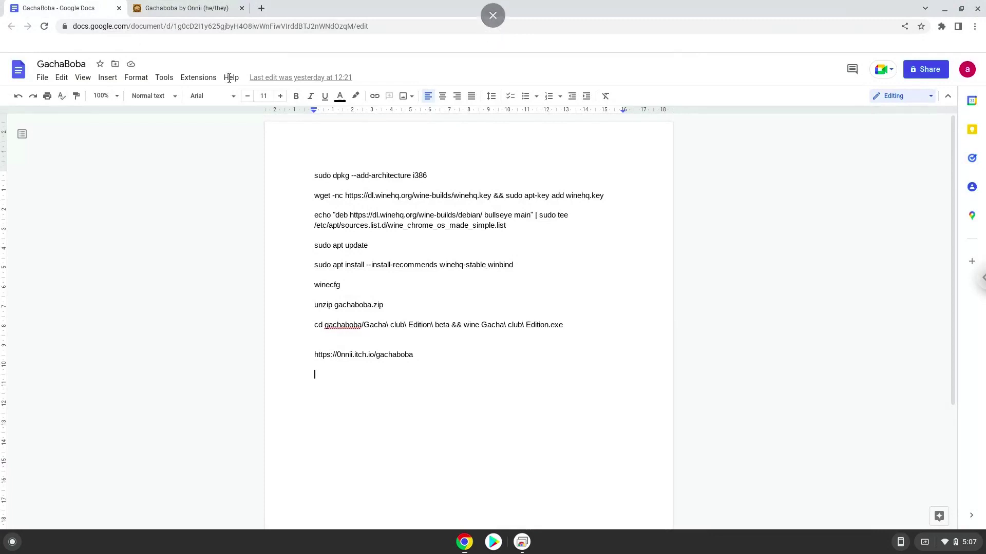
triple_click(379, 175)
right_click(379, 177)
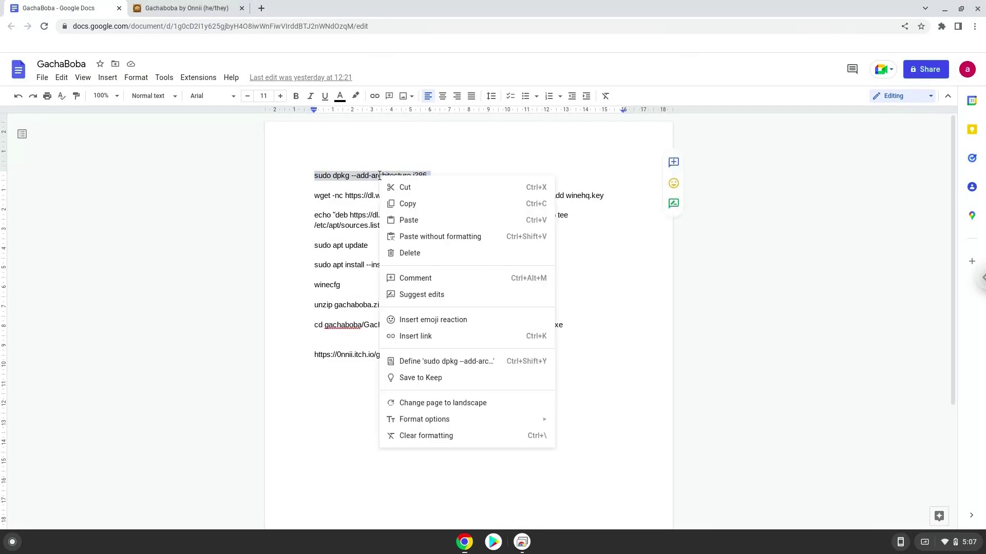
click(405, 204)
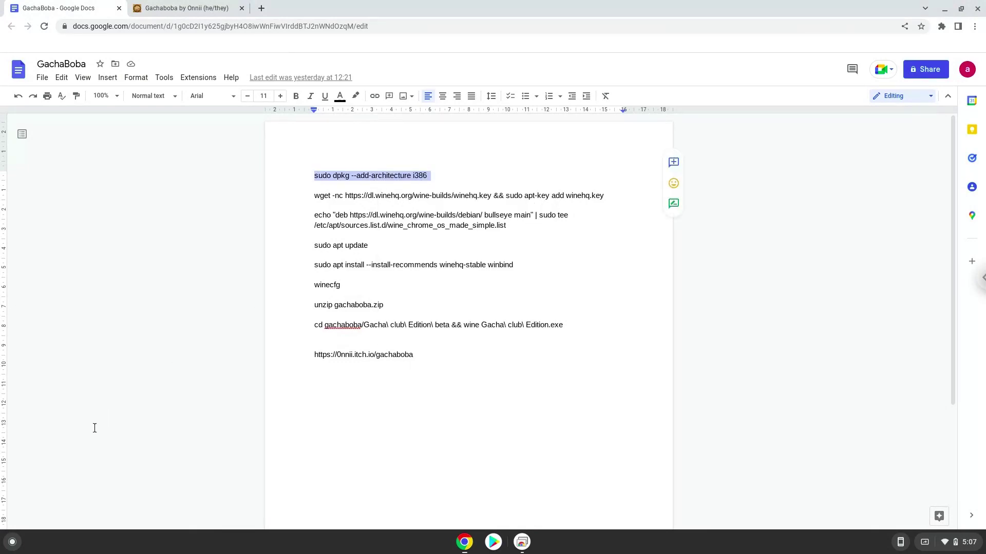
click(12, 542)
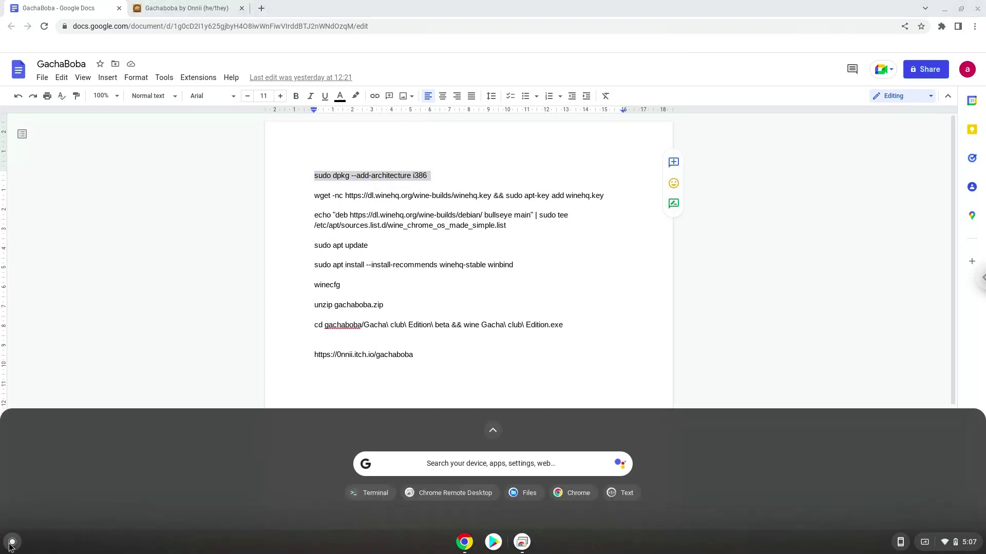
text(ter)
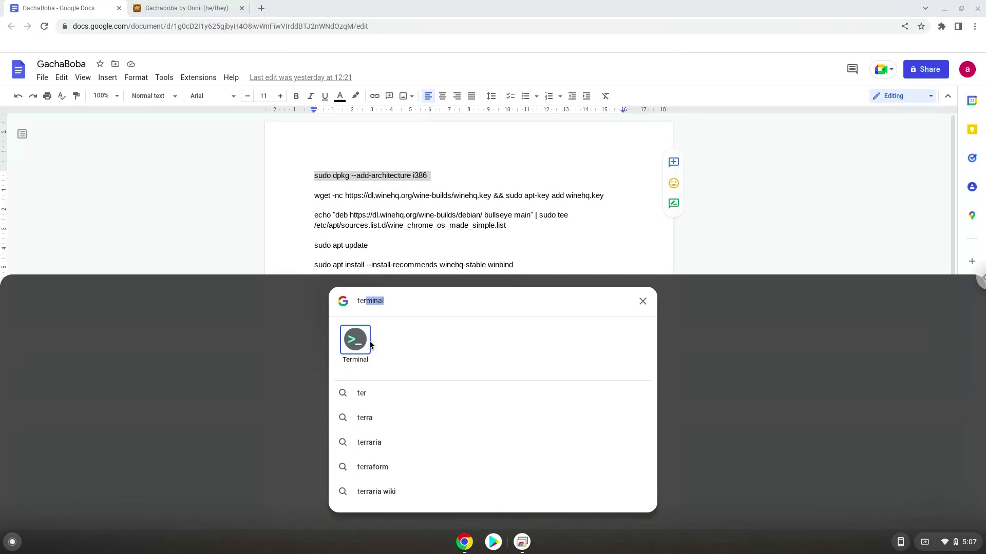
click(369, 343)
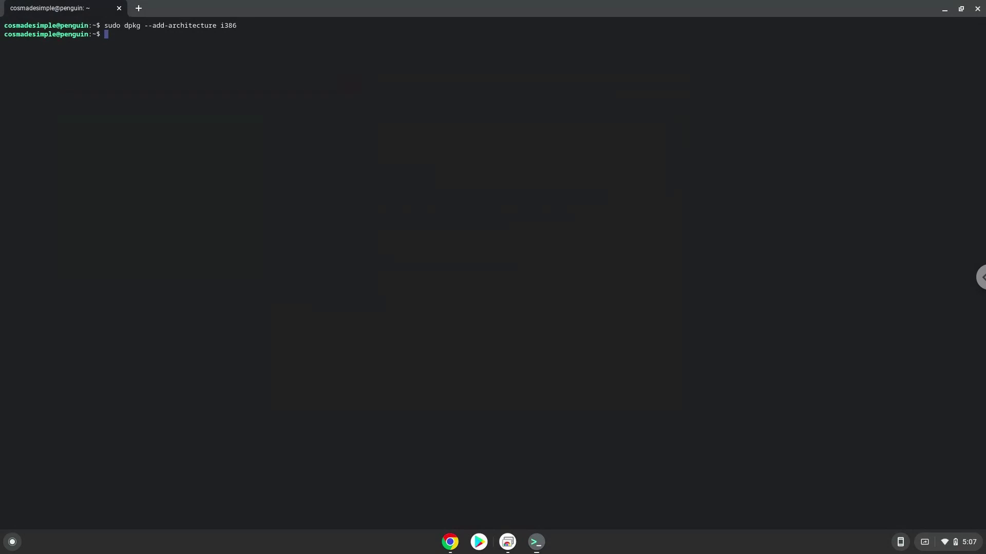
click(449, 542)
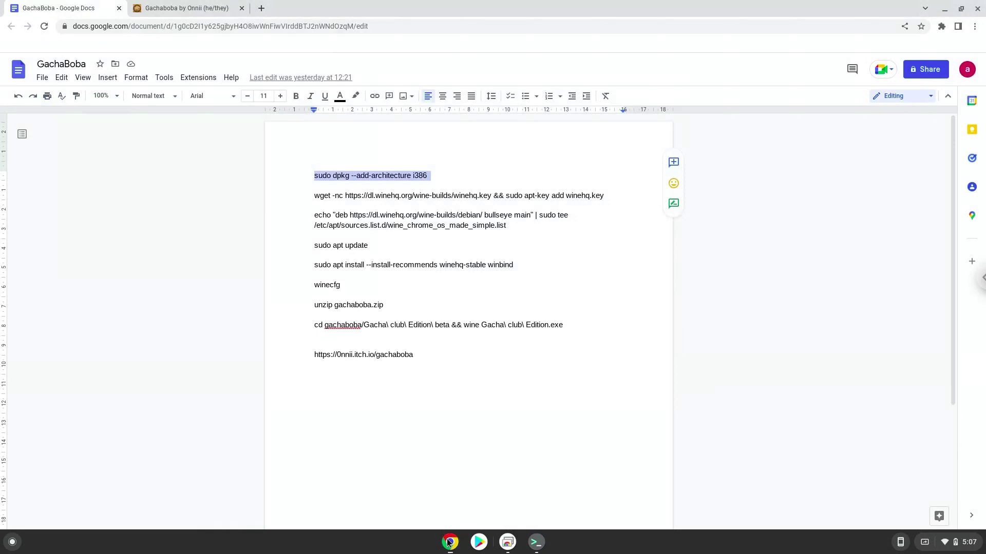
triple_click(409, 195)
right_click(409, 200)
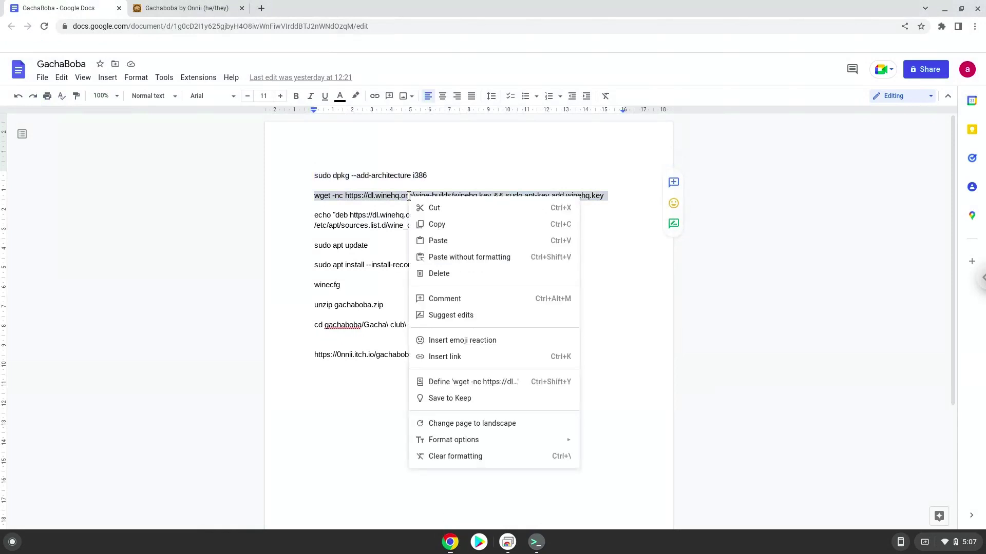
click(436, 225)
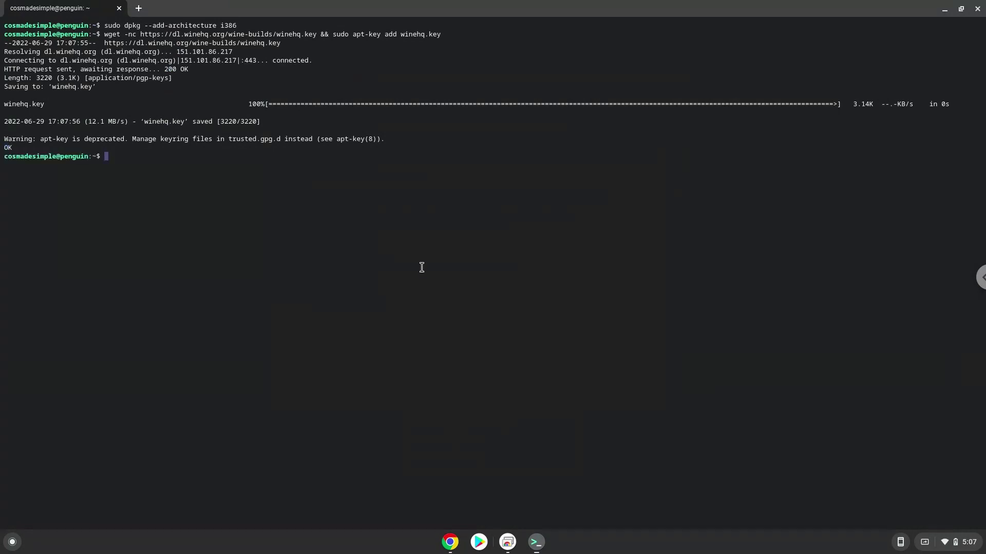
Copy the document's echo command and run it in Terminal to write the WineHQ bullseye repository into /etc/apt/sources.list.d/wine_chrome_os_made_simple.list
click(450, 542)
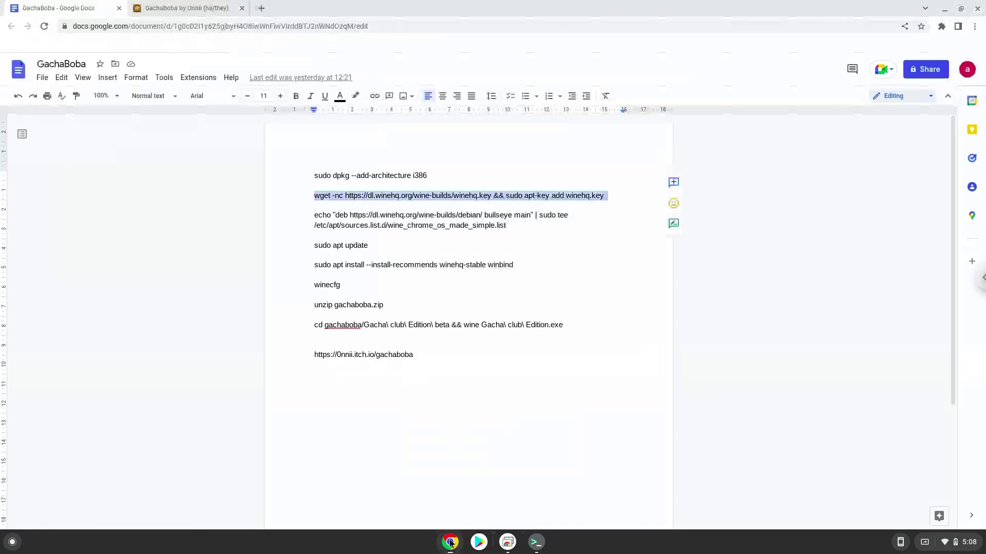
triple_click(410, 215)
right_click(410, 217)
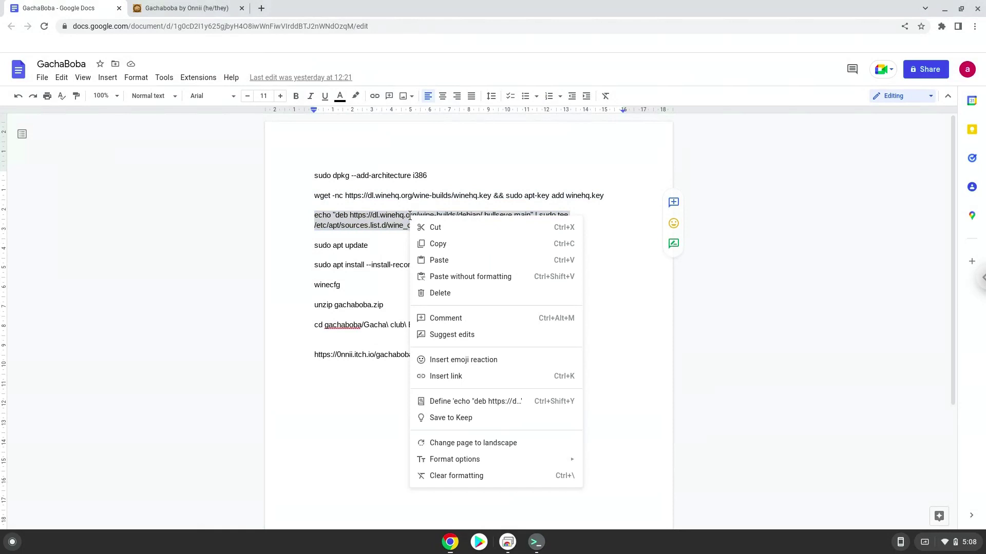
click(437, 244)
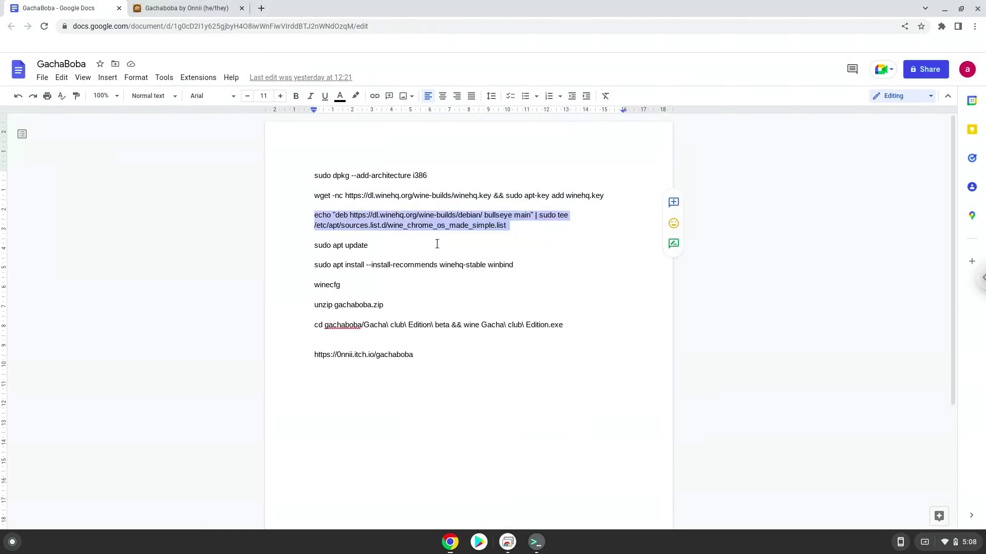
click(532, 544)
key(ctrl+shift+v)
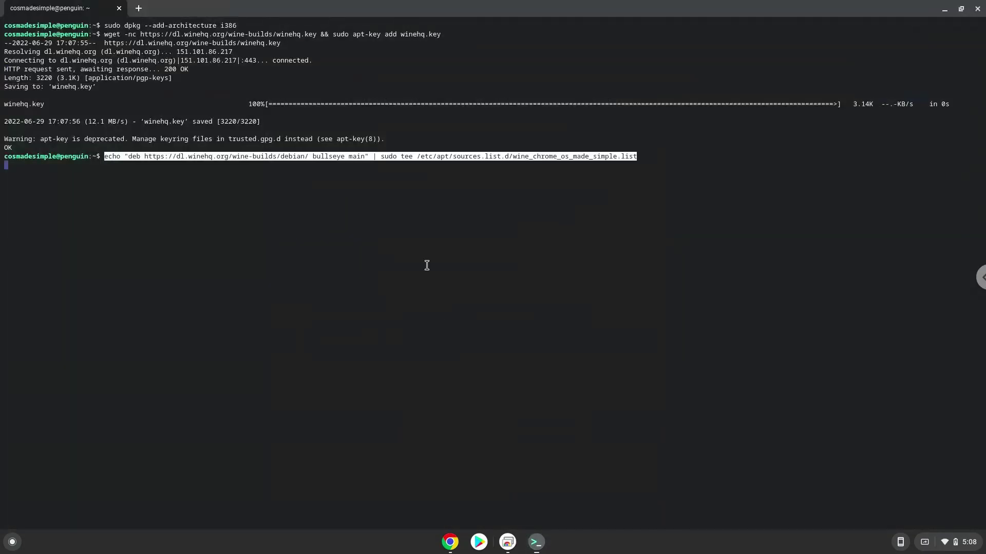
key(Return)
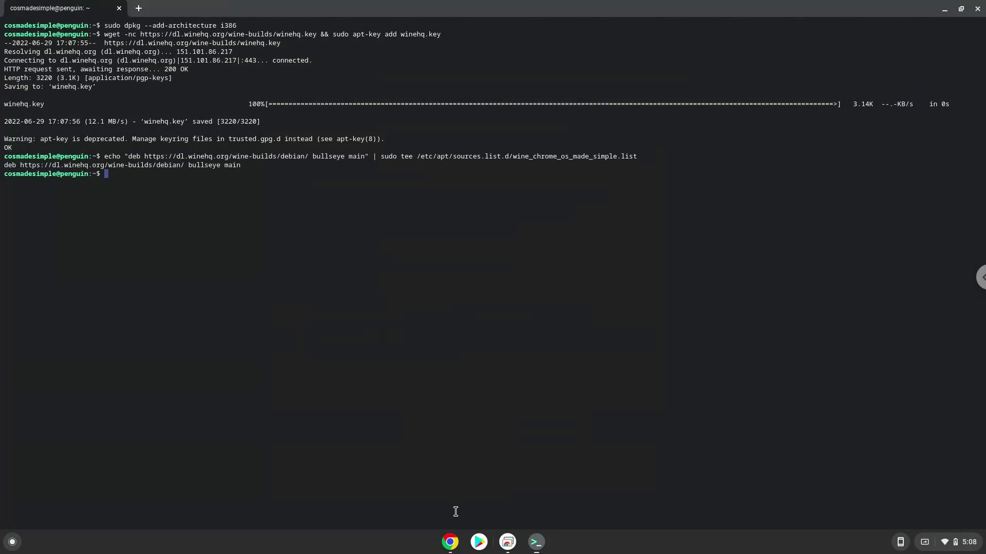
Copy "sudo apt update" from the GachaBoba document and run it in Terminal to refresh the package lists
click(449, 543)
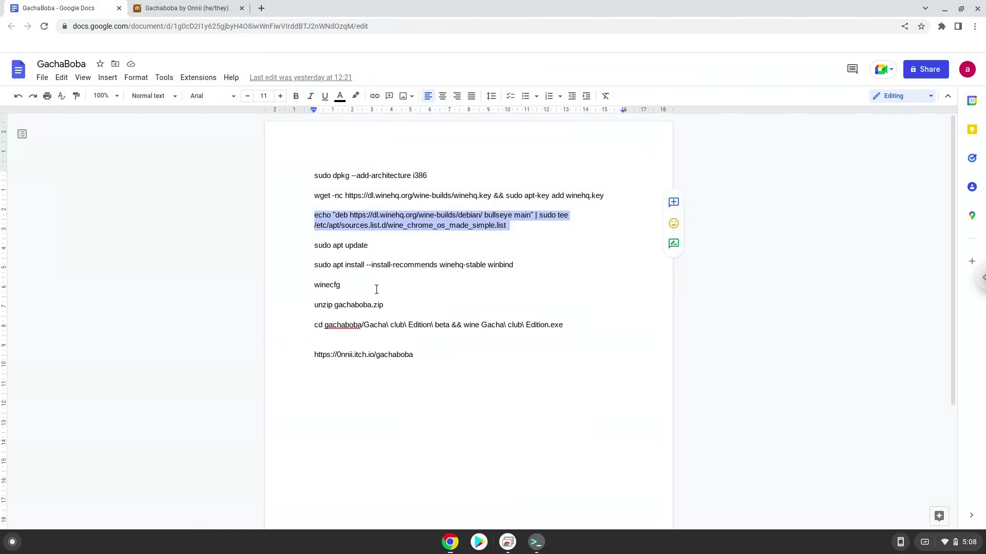
click(357, 245)
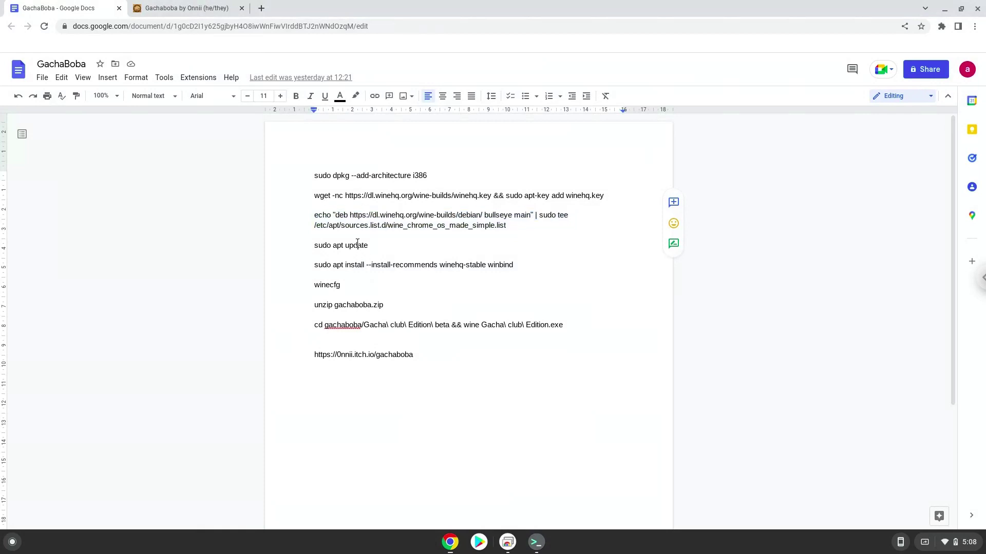
triple_click(357, 245)
right_click(357, 245)
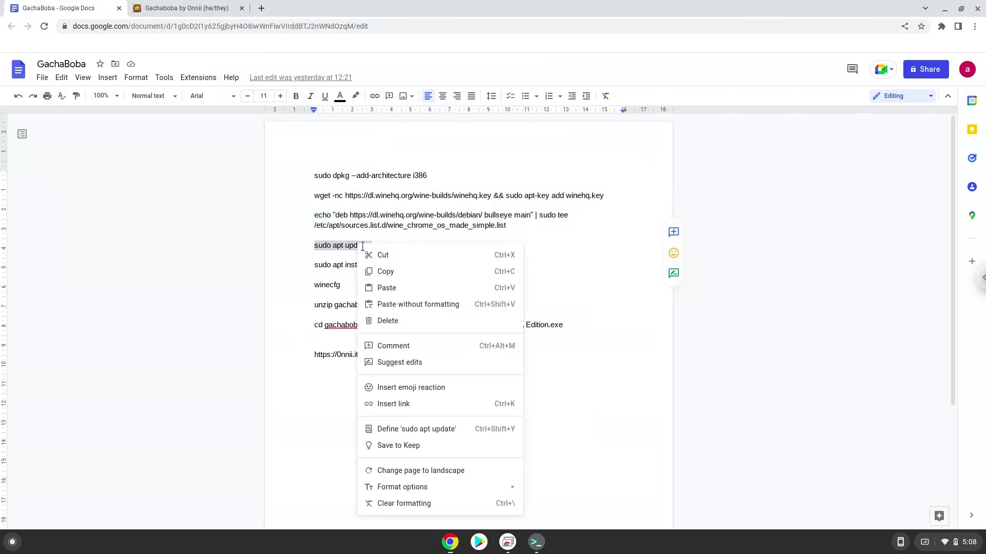
click(377, 272)
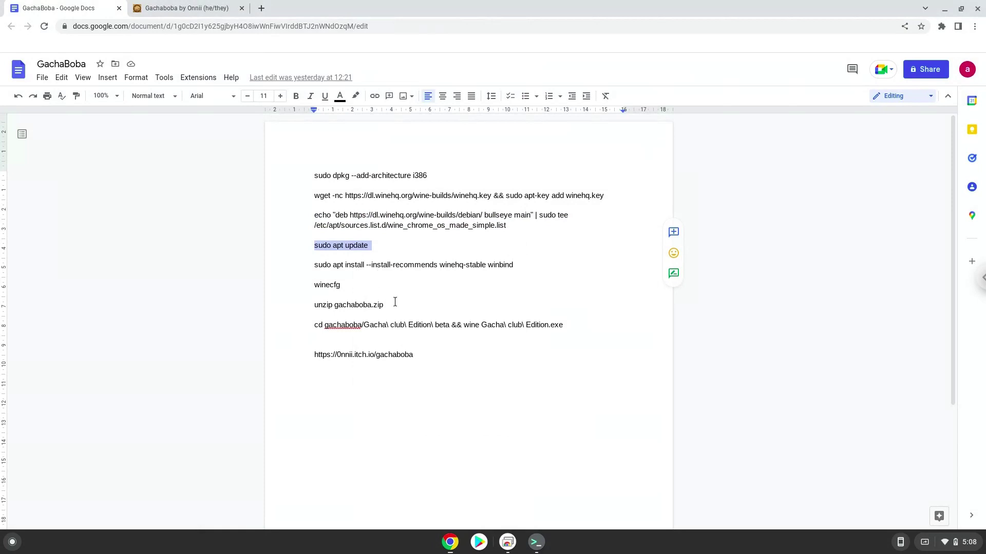
click(535, 542)
right_click(429, 312)
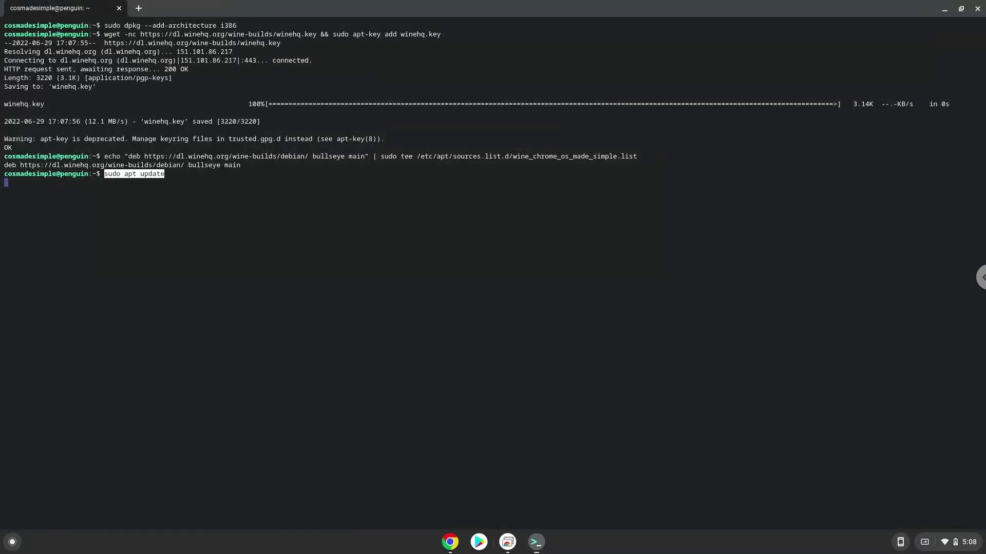
key(Return)
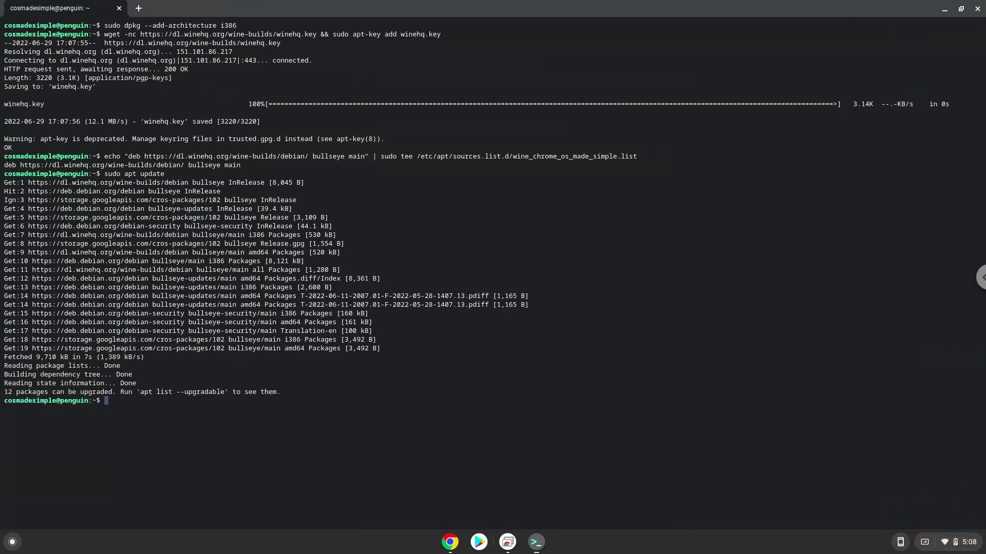
Copy "sudo apt install --install-recommends winehq-stable winbind" from the GachaBoba document, run it in Terminal and accept the installation
click(448, 543)
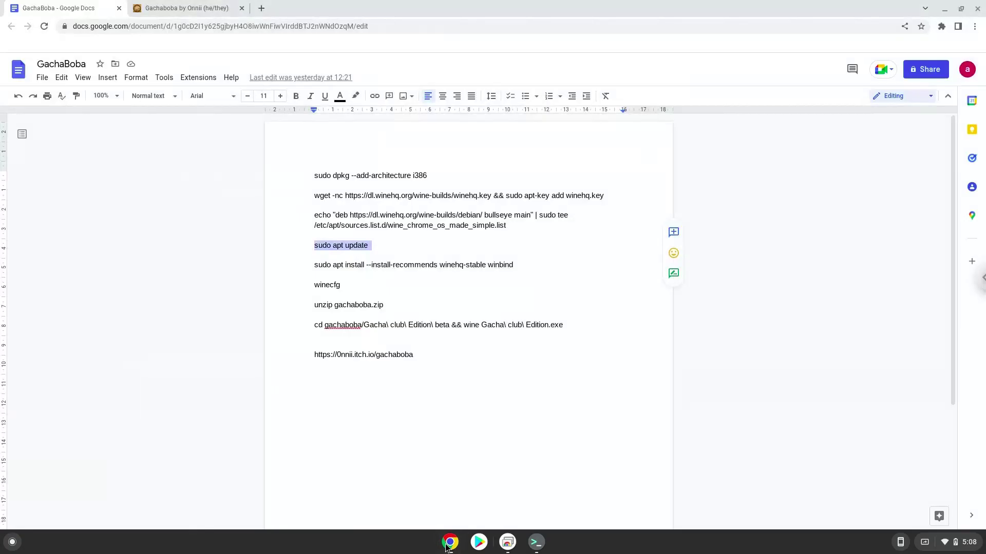
triple_click(398, 267)
right_click(398, 267)
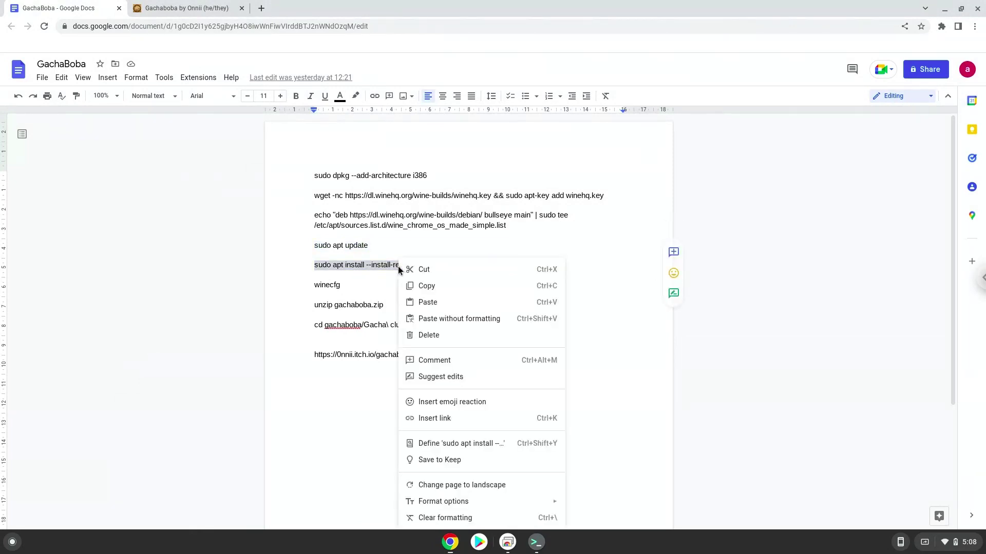
click(421, 290)
click(534, 541)
key(ctrl+shift+v)
key(Return)
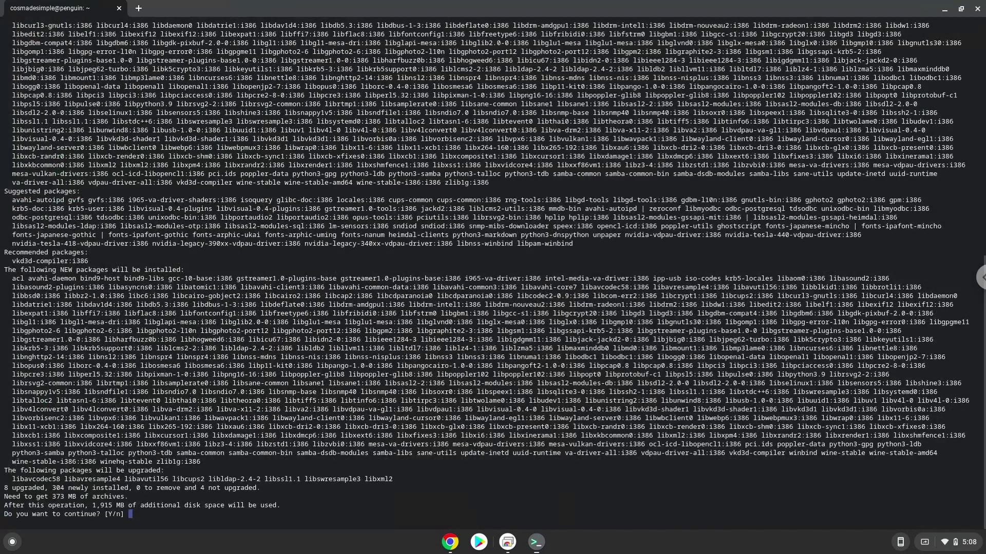
key(Return)
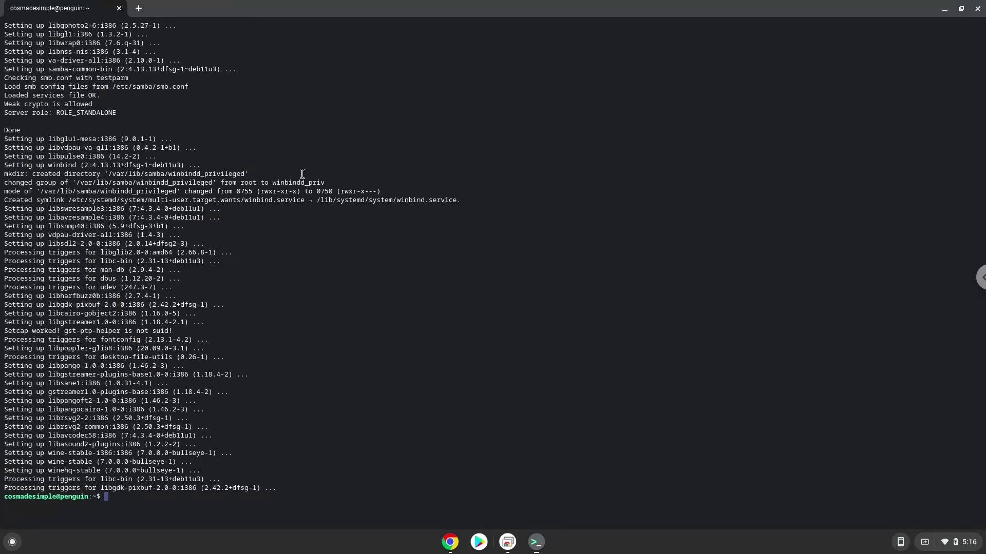
Copy "winecfg" from the GachaBoba document and run it in Terminal to set up the Wine configuration
click(444, 548)
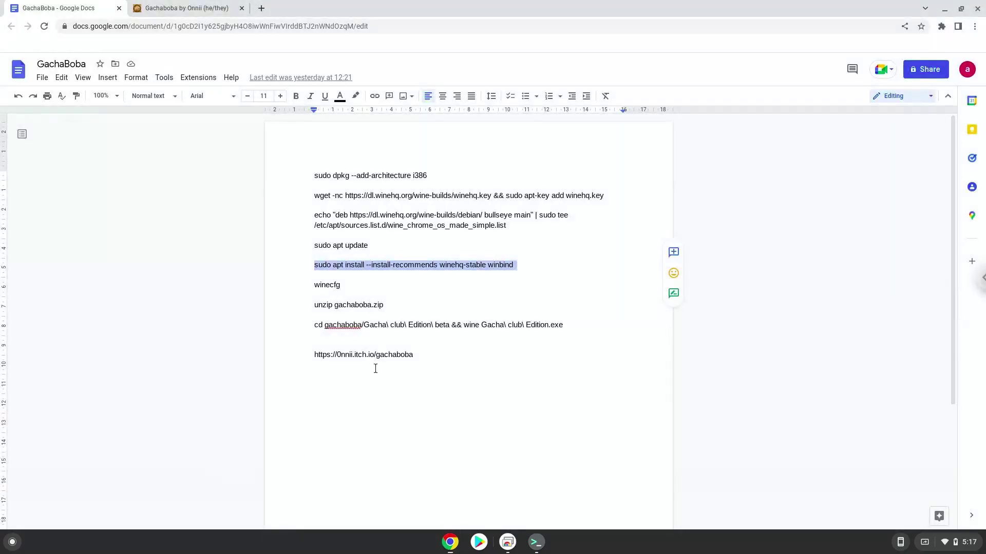
double_click(338, 284)
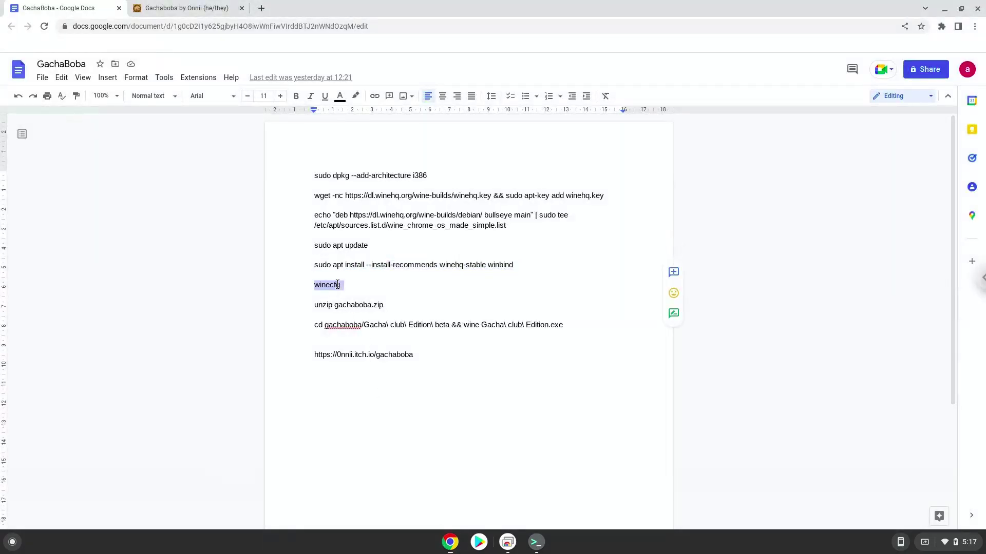
right_click(338, 286)
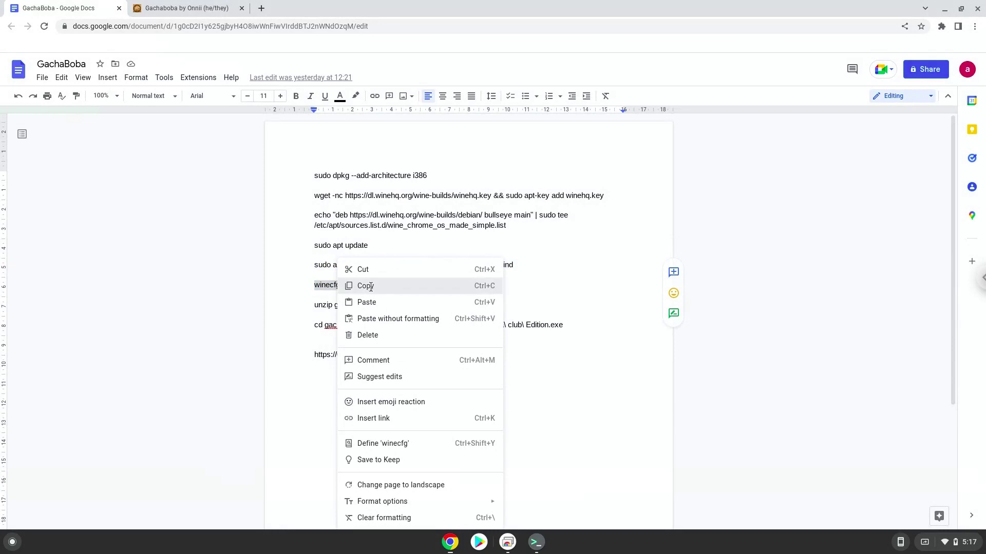
click(349, 288)
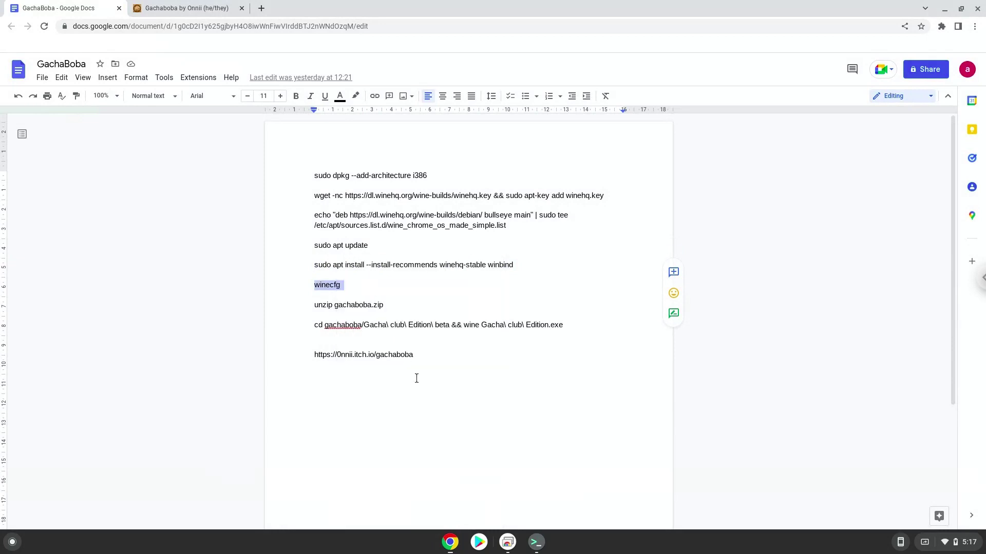
click(534, 542)
key(ctrl+shift+v)
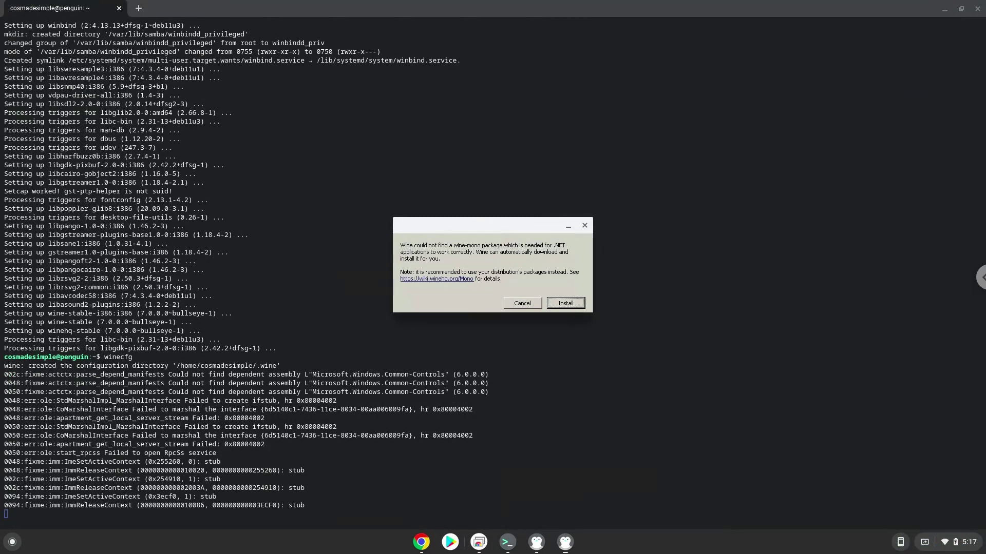
Let Wine download and install the wine-mono package, and close the Wine configuration window without changing its settings
click(565, 304)
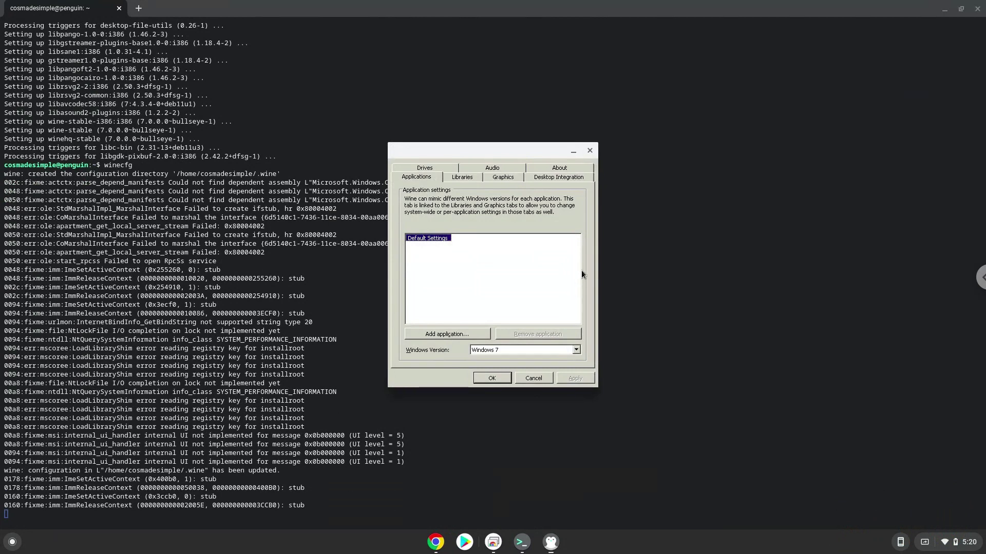
click(589, 151)
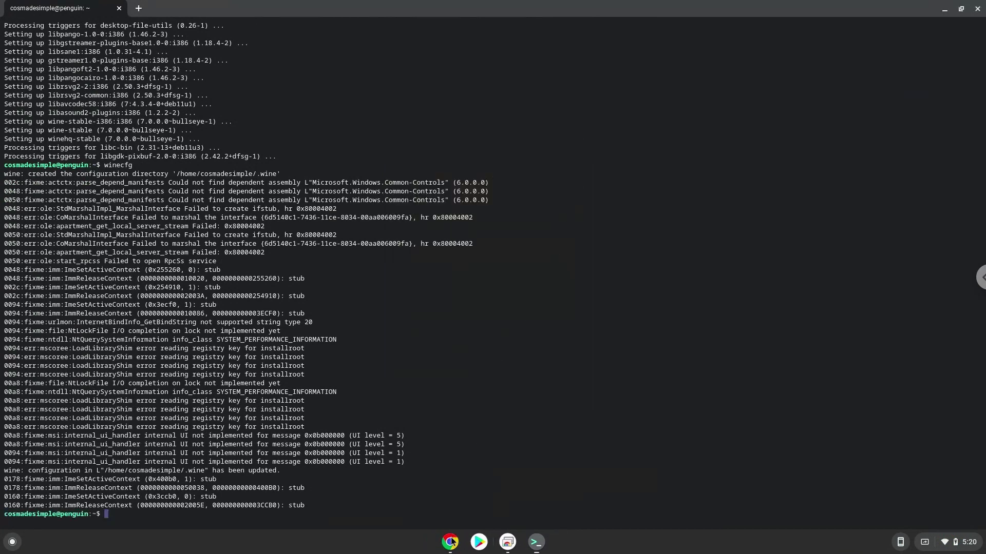
Copy "unzip gachaboba.zip" from the GachaBoba document and run it in Terminal to extract the game archive
click(451, 542)
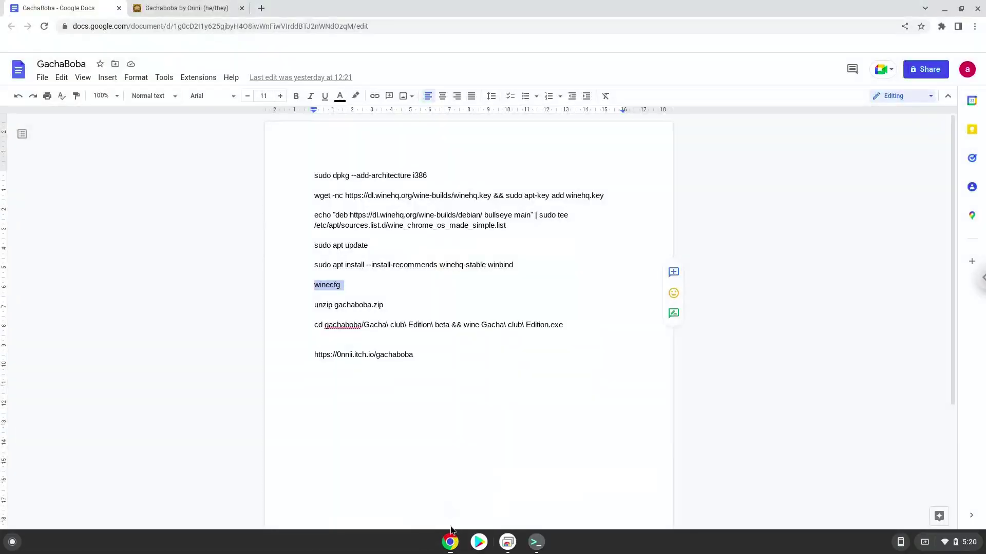
triple_click(367, 306)
right_click(367, 306)
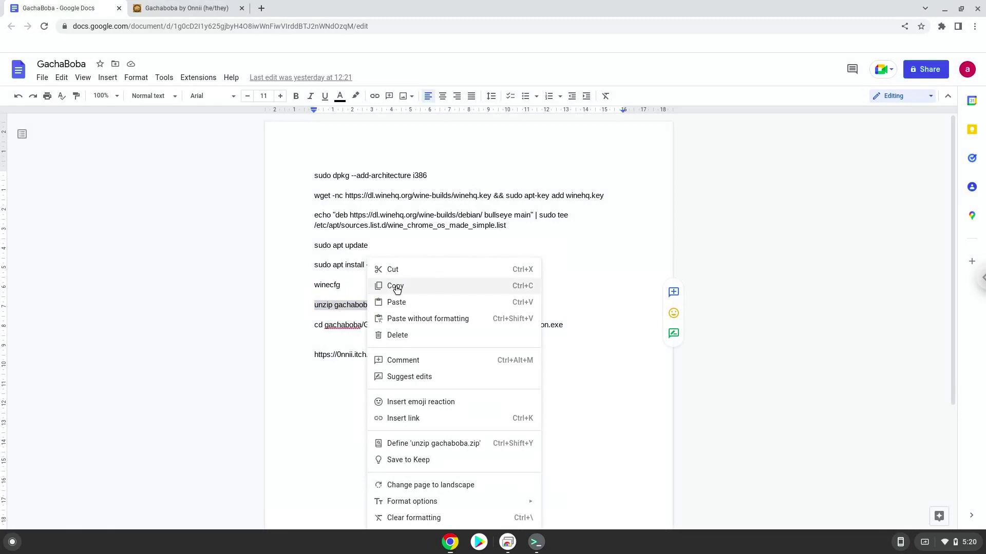
click(395, 286)
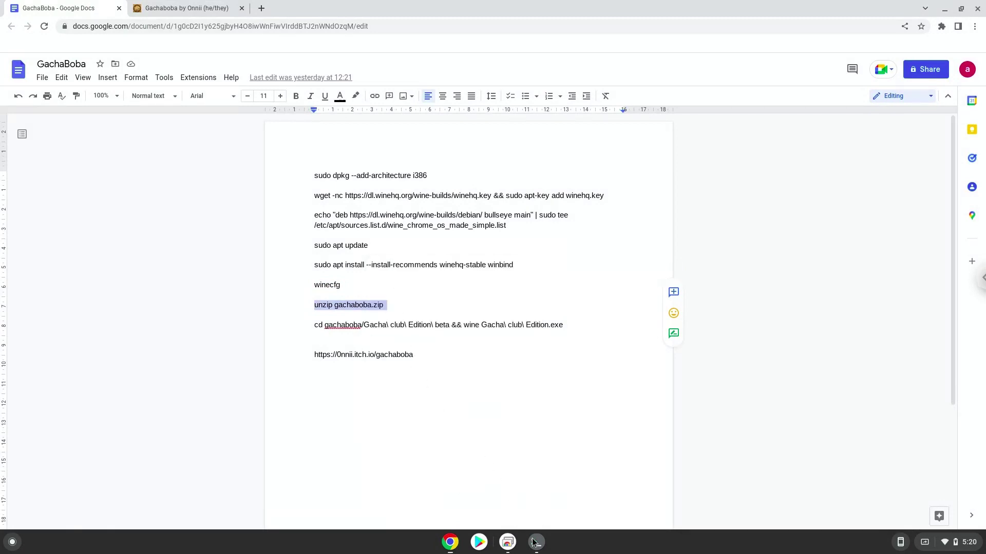
key(alt+Tab)
key(ctrl+shift+v)
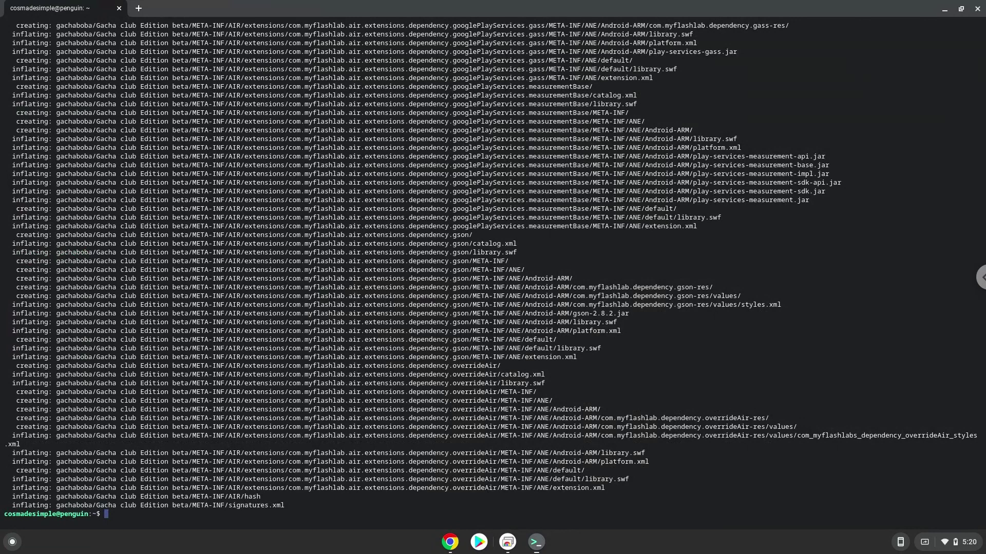
Copy "cd gachaboba/Gacha\ club\ Edition\ beta && wine Gacha\ club\ Edition.exe" from the GachaBoba document and run it in Terminal to launch the game
click(450, 542)
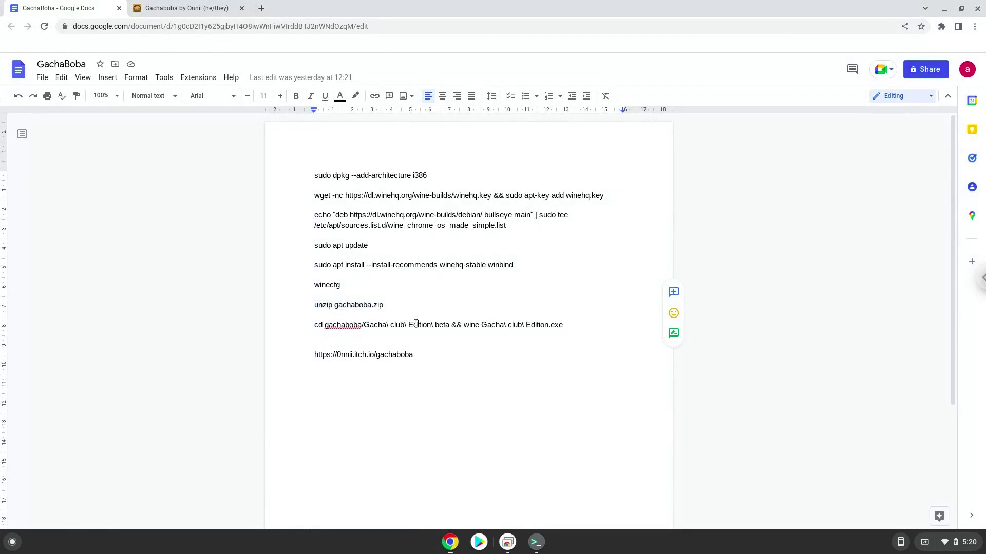
triple_click(416, 324)
right_click(416, 325)
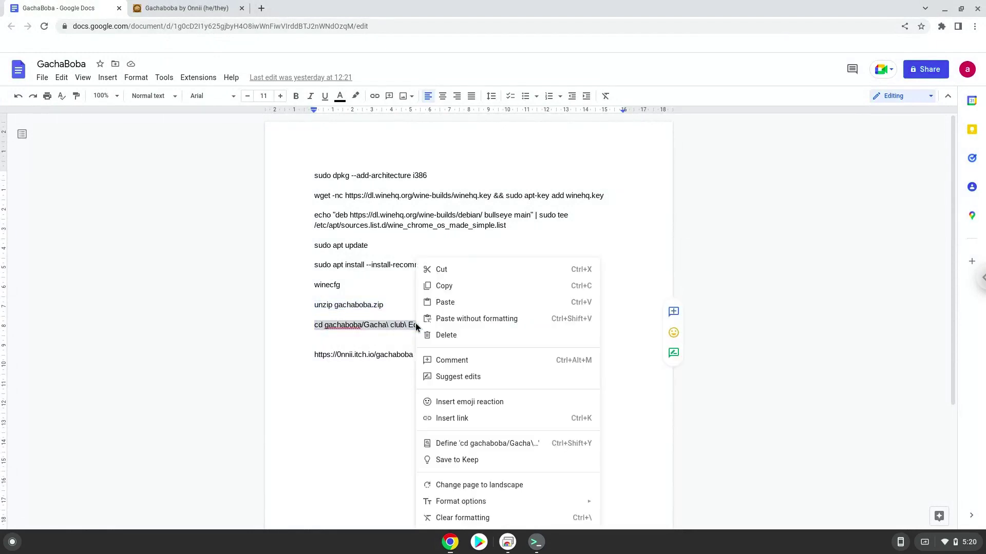
click(455, 292)
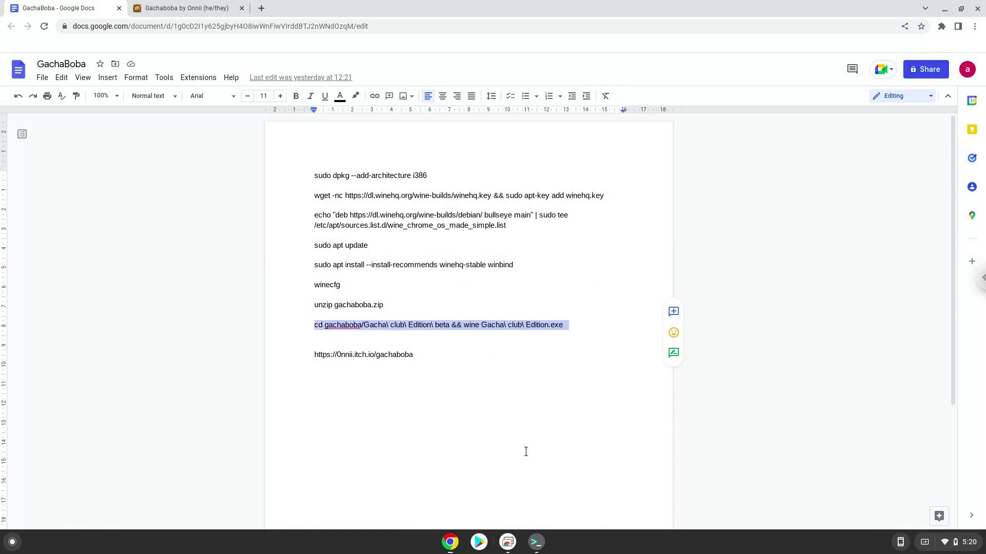
click(536, 543)
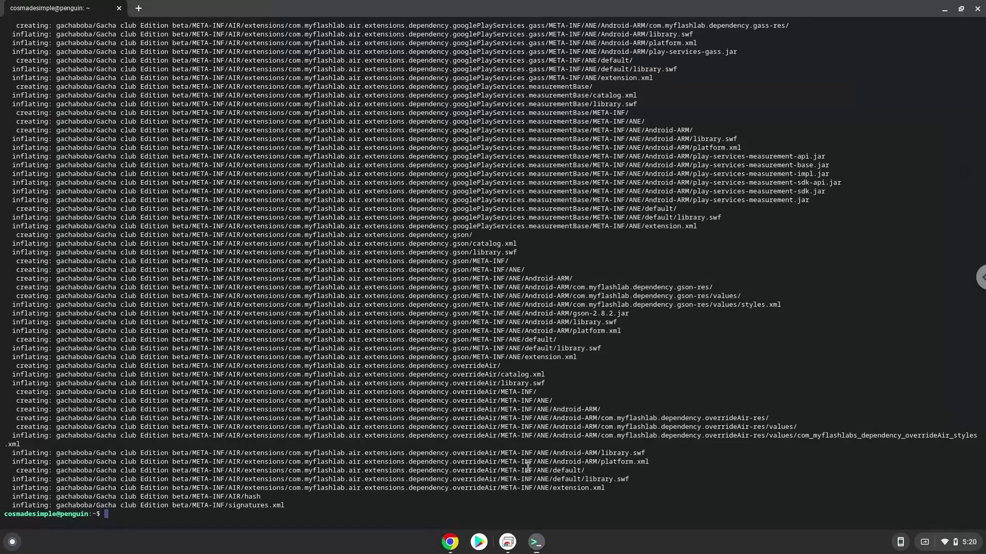
key(ctrl+shift+v)
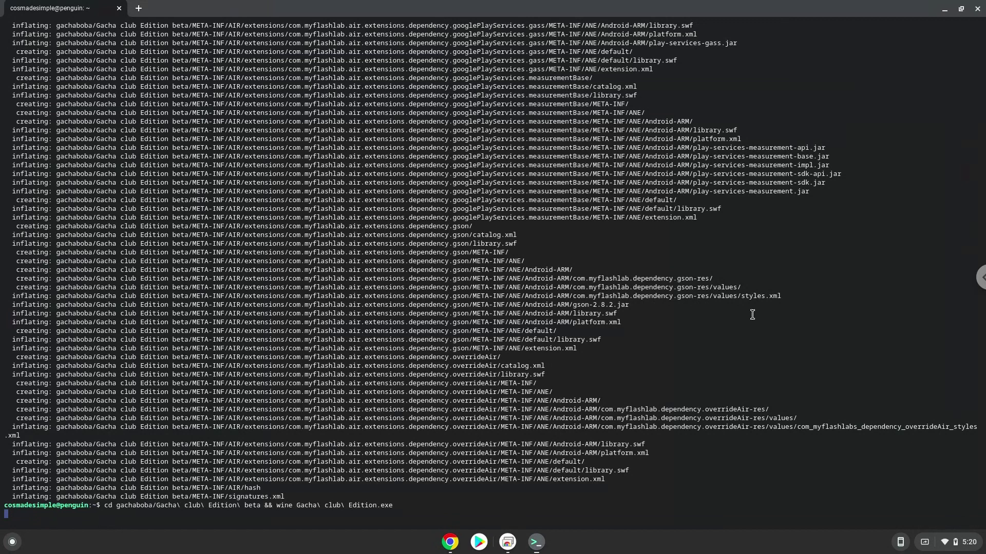
Minimize the Terminal and browser windows, and maximize the game window
click(944, 9)
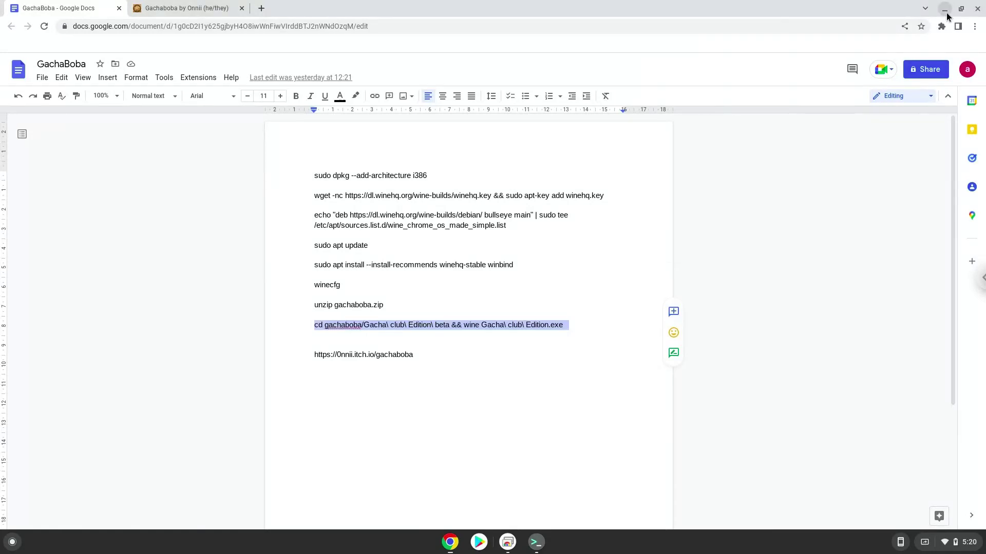
click(945, 9)
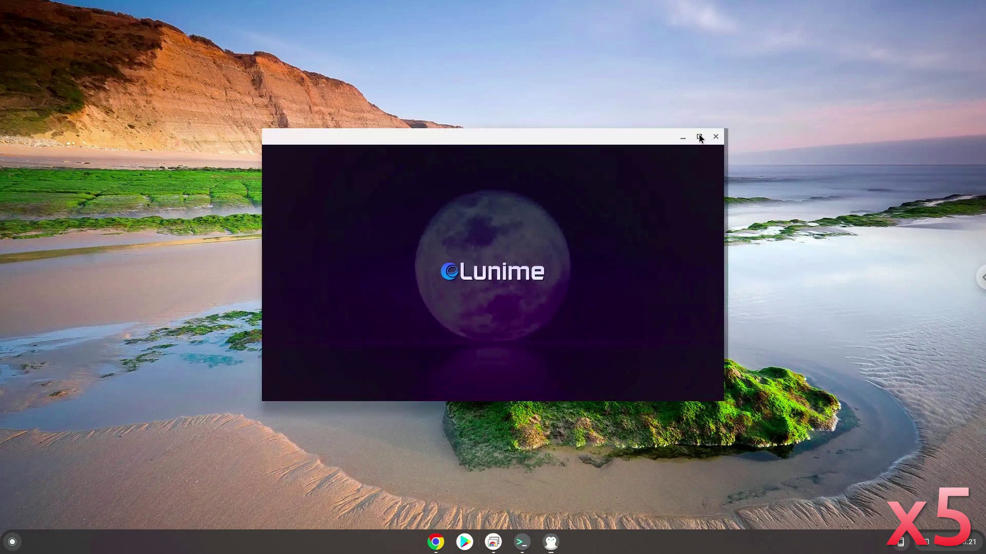
click(699, 135)
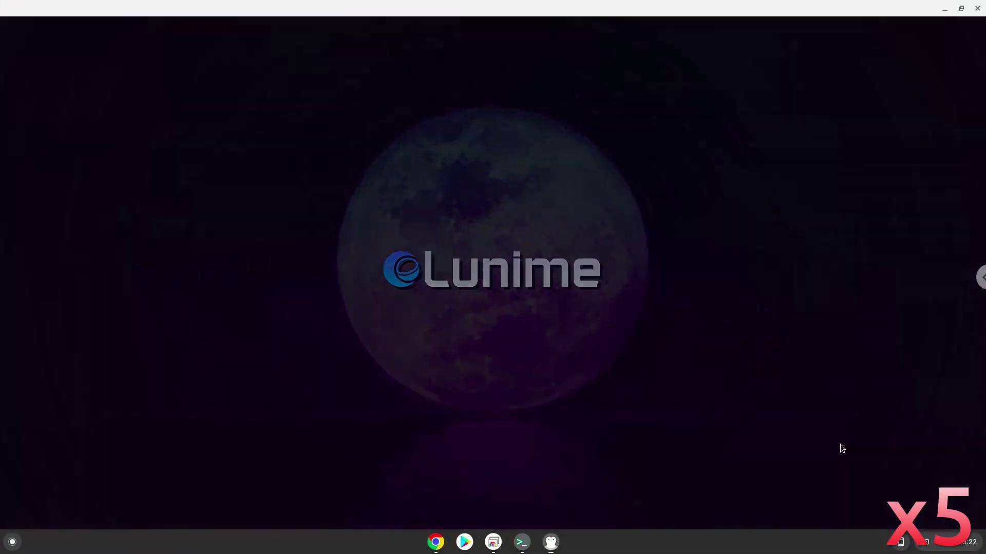